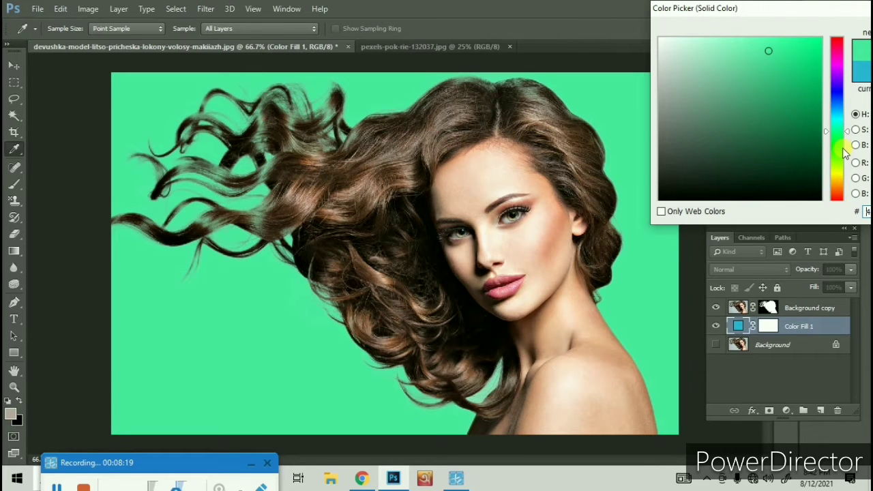
- Preview the Color Fill 1 backdrop in yellow, then pink, then green via the hue slider
left_click_drag(843, 147, 843, 196)
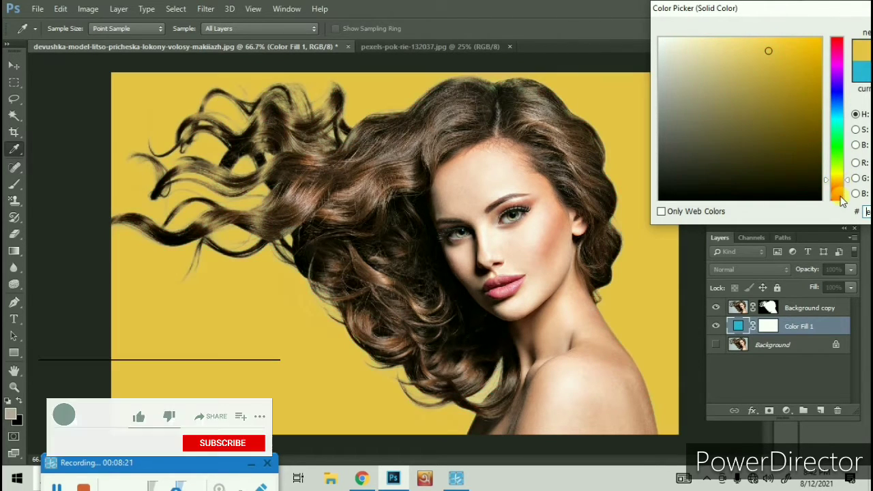
mouse_move(838, 143)
left_mouse_down()
mouse_move(838, 46)
mouse_move(840, 82)
left_mouse_up()
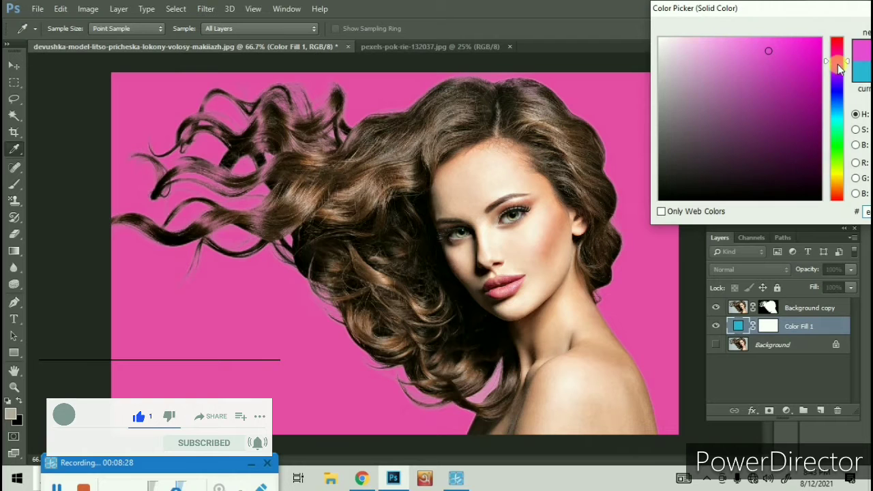
left_click_drag(839, 119, 838, 129)
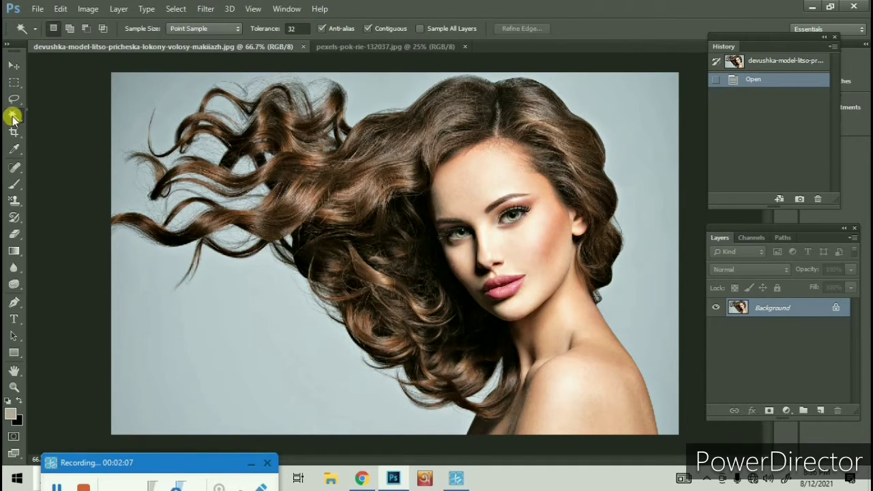
- Magic-wand select the grey backdrop left of the hair, below the strands and right of the face
right_click(17, 117)
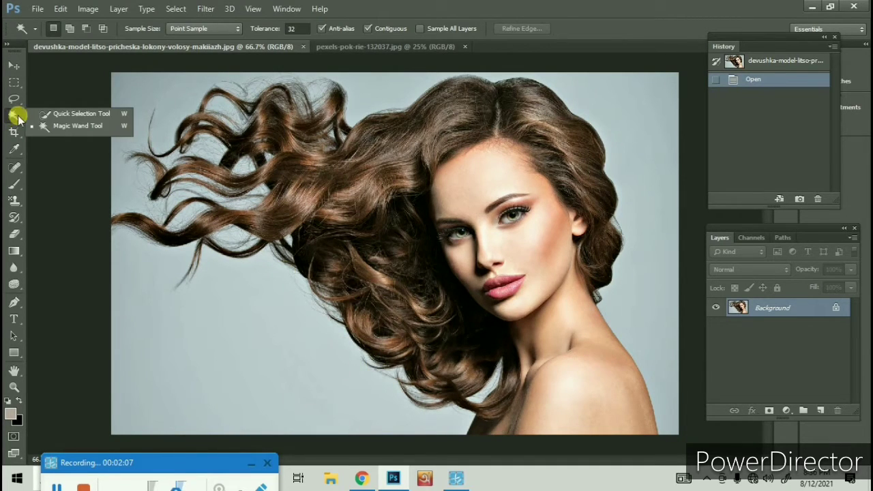
left_click(81, 127)
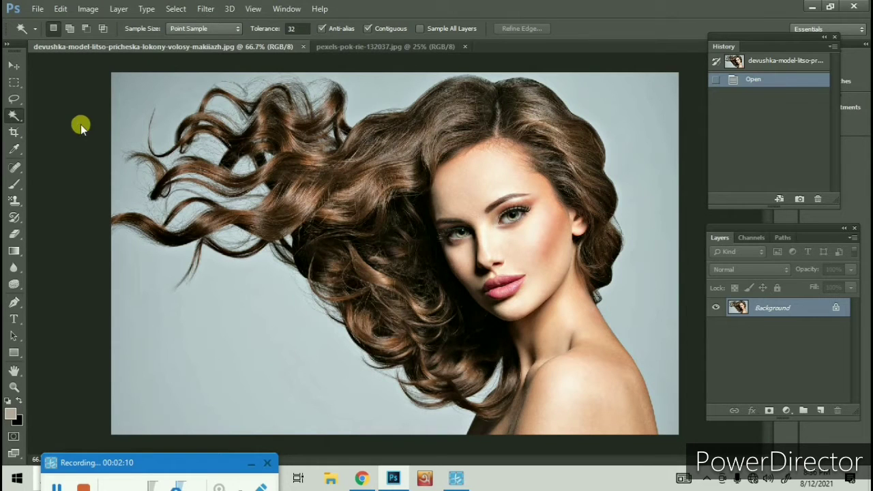
left_click(149, 120)
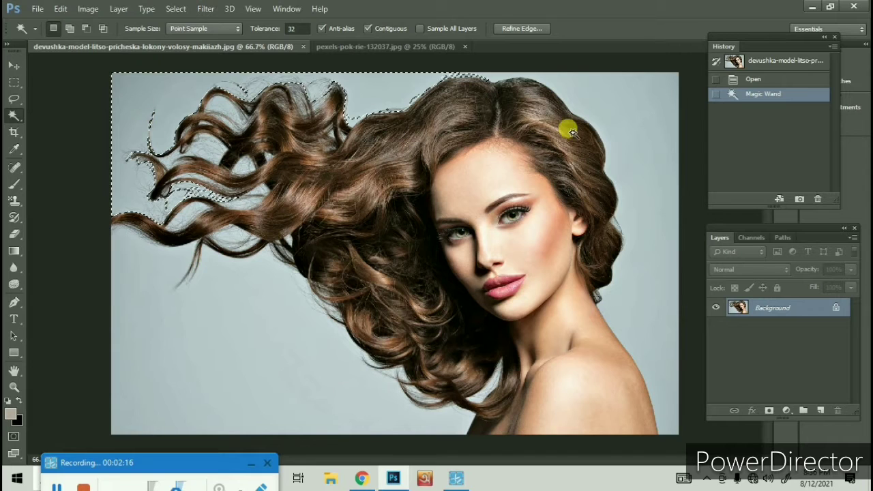
left_click(173, 323, "shift")
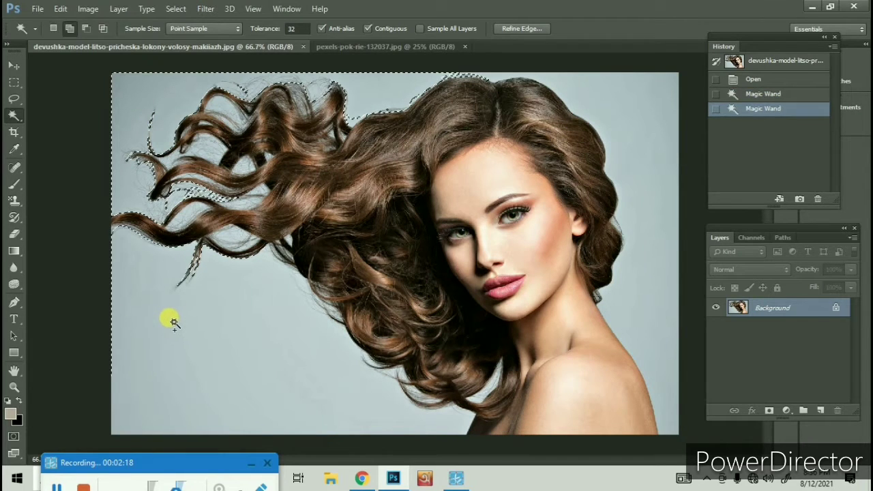
left_click(642, 140)
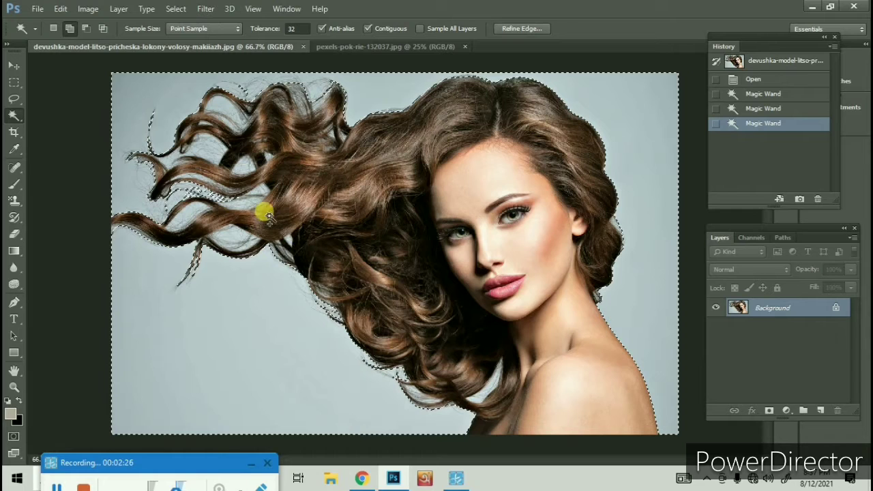
- Apply Select Inverse so the model and her hair become the selection
right_click(333, 175)
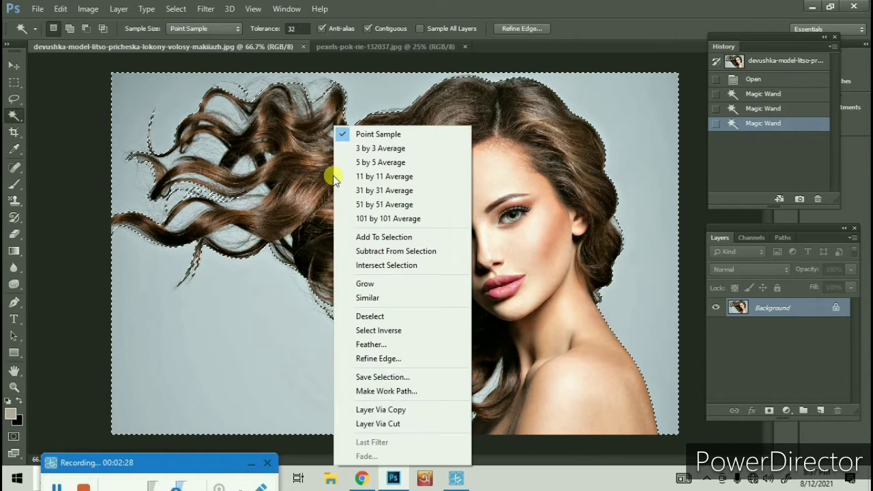
left_click(417, 330)
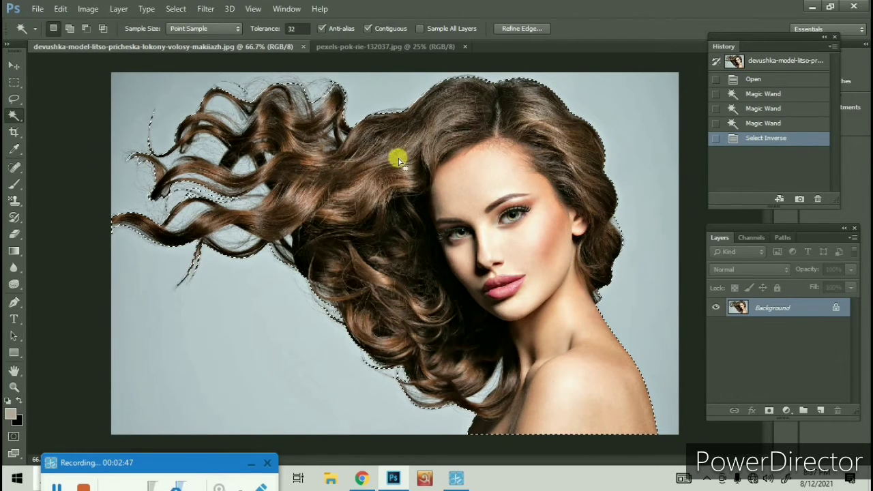
- Open Refine Edge on the model selection and show its View Mode choices
left_click(536, 29)
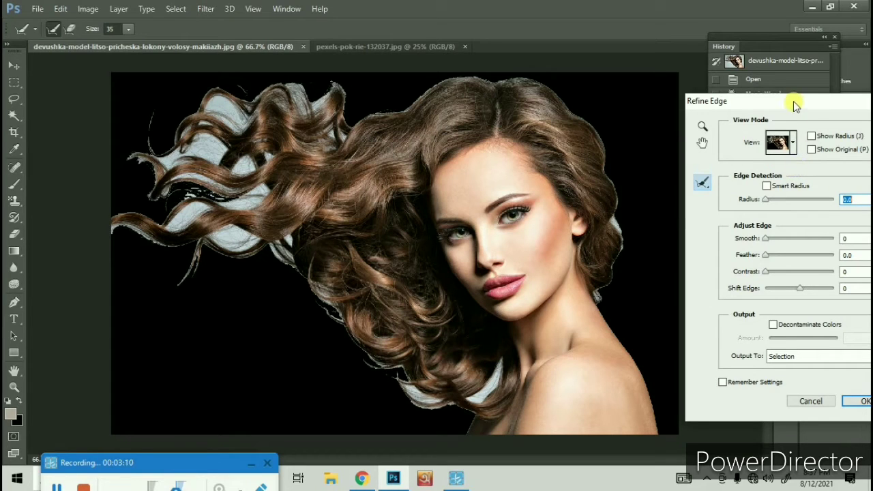
left_click_drag(794, 103, 774, 101)
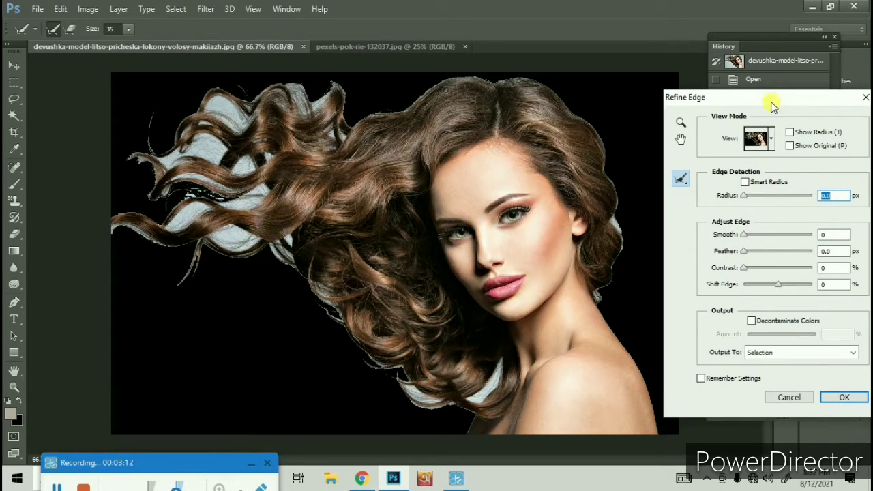
left_click(771, 140)
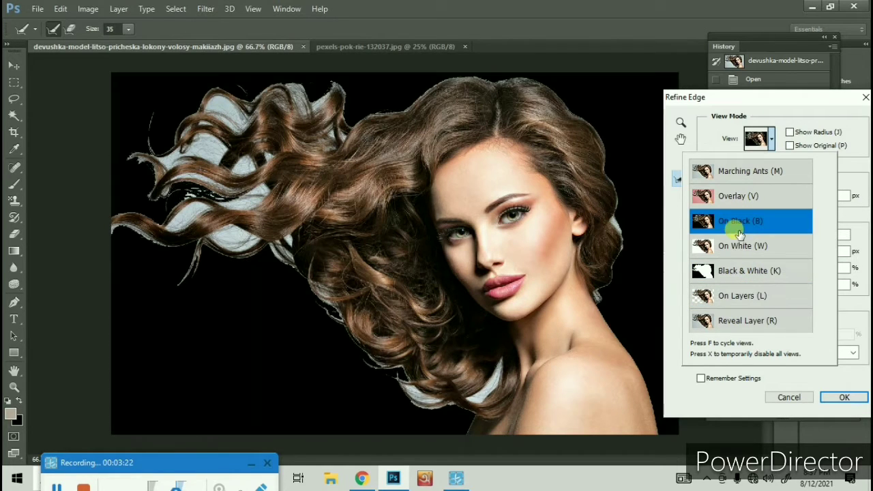
- Keep the On Black preview and set Smart Radius 10 px, Smooth 1, Feather 2 px, Contrast 4%
left_click(778, 101)
type("2")
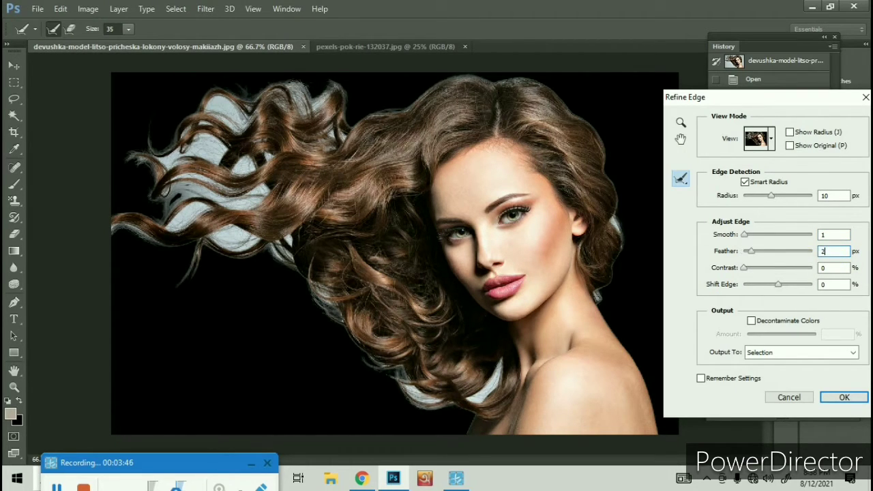
key("Tab")
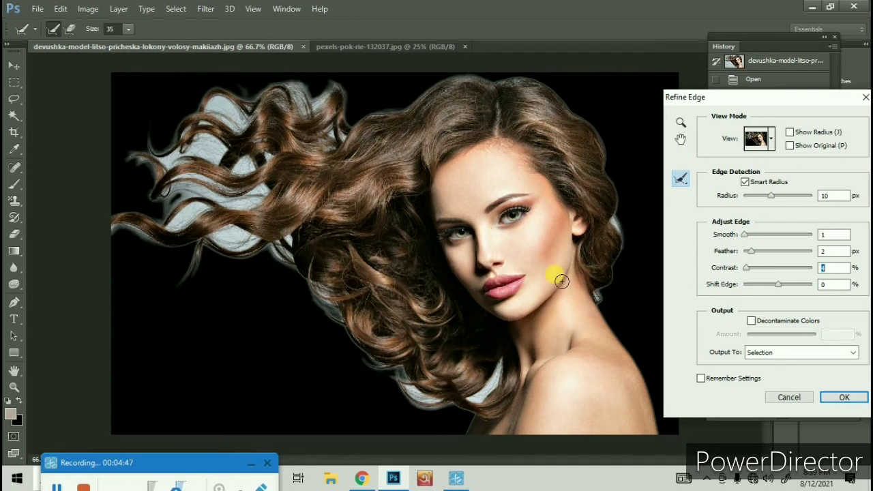
left_click(681, 178)
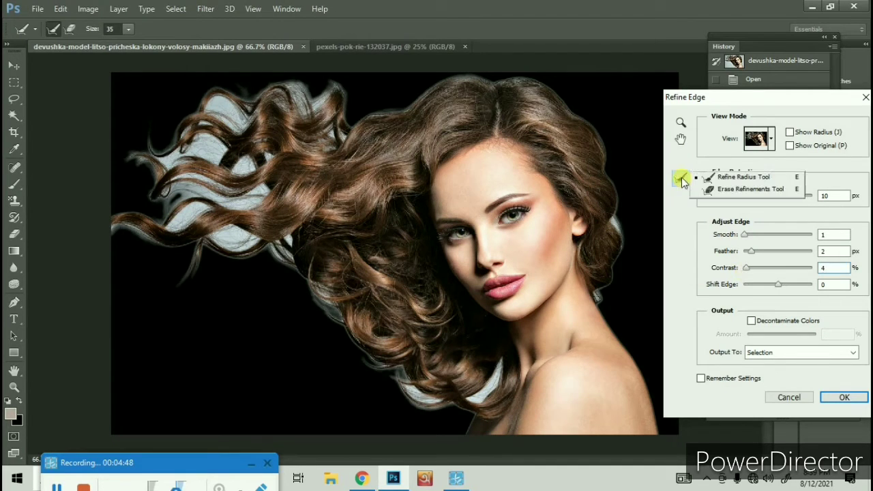
- Brush the Refine Radius Tool over the hair strands, shoulder, neck and top of head
left_click(767, 179)
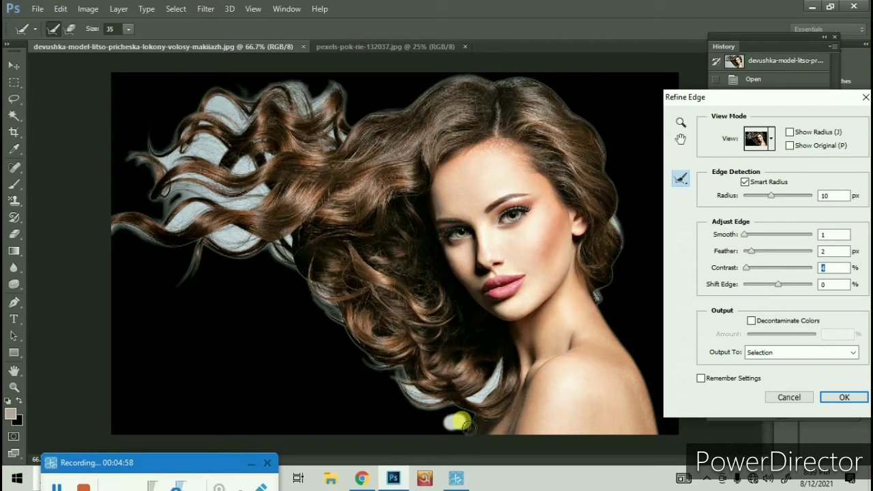
mouse_move(466, 426)
left_mouse_down()
mouse_move(322, 300)
mouse_move(295, 248)
mouse_move(116, 221)
mouse_move(182, 236)
mouse_move(229, 197)
mouse_move(176, 189)
mouse_move(252, 189)
mouse_move(133, 175)
mouse_move(168, 199)
mouse_move(244, 171)
mouse_move(171, 171)
mouse_move(166, 146)
mouse_move(266, 174)
mouse_move(146, 150)
mouse_move(250, 138)
mouse_move(228, 112)
mouse_move(255, 90)
mouse_move(295, 96)
mouse_move(334, 143)
mouse_move(326, 128)
mouse_move(348, 138)
mouse_move(452, 74)
mouse_move(553, 91)
mouse_move(620, 171)
mouse_move(624, 252)
mouse_move(608, 310)
left_mouse_up()
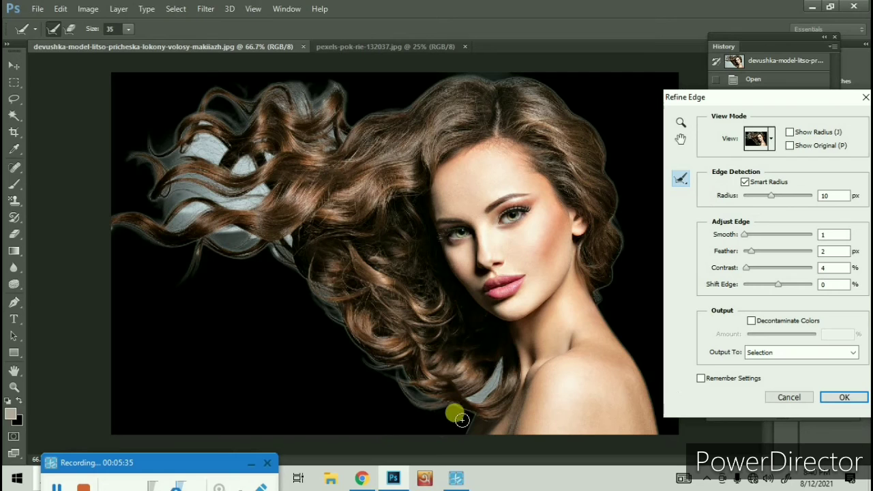
mouse_move(449, 420)
left_mouse_down()
mouse_move(491, 385)
mouse_move(485, 423)
left_mouse_up()
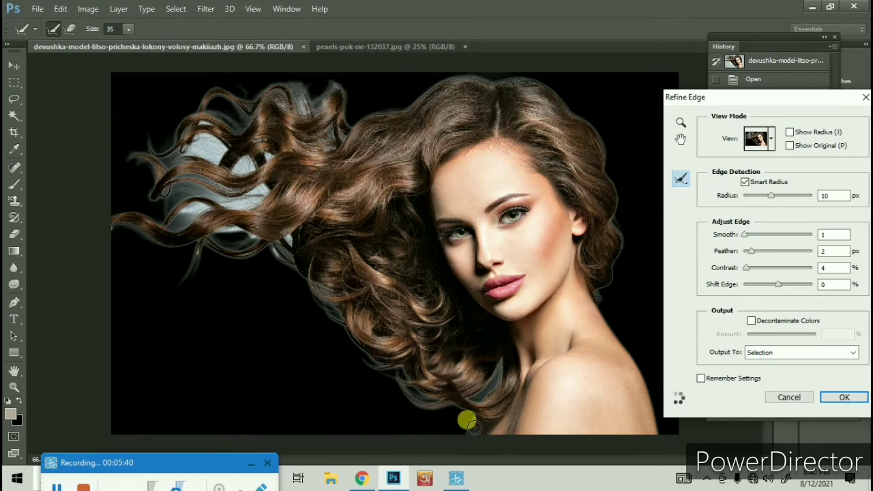
mouse_move(287, 290)
left_mouse_down()
mouse_move(293, 230)
mouse_move(296, 236)
mouse_move(130, 244)
mouse_move(169, 232)
left_mouse_up()
mouse_move(175, 240)
left_mouse_down()
mouse_move(300, 172)
mouse_move(208, 141)
mouse_move(343, 152)
left_mouse_up()
mouse_move(249, 235)
left_mouse_down()
mouse_move(197, 235)
mouse_move(242, 171)
mouse_move(107, 224)
left_mouse_up()
mouse_move(454, 389)
left_mouse_down()
mouse_move(481, 399)
mouse_move(318, 293)
mouse_move(171, 180)
mouse_move(278, 152)
mouse_move(349, 104)
mouse_move(298, 93)
mouse_move(221, 117)
mouse_move(248, 179)
mouse_move(145, 223)
mouse_move(282, 253)
mouse_move(439, 438)
left_mouse_up()
mouse_move(607, 300)
left_mouse_down()
mouse_move(618, 195)
mouse_move(484, 90)
mouse_move(365, 182)
left_mouse_up()
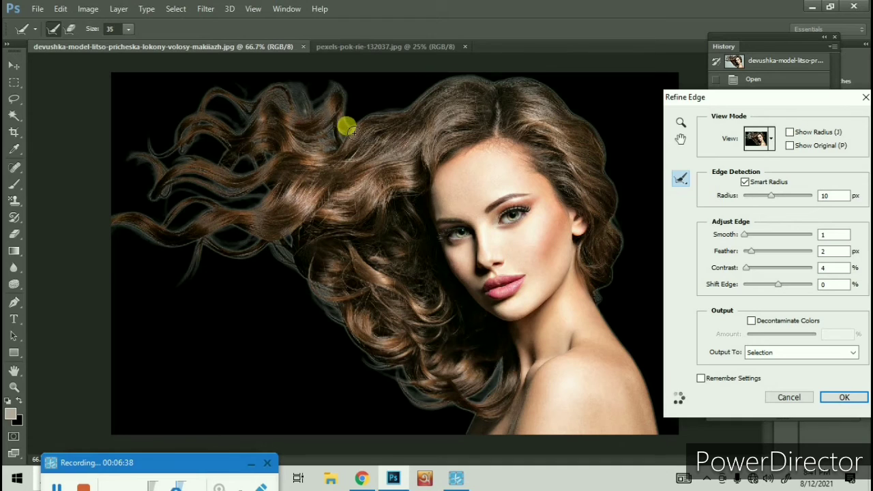
mouse_move(140, 204)
left_mouse_down()
mouse_move(179, 241)
mouse_move(252, 252)
left_mouse_up()
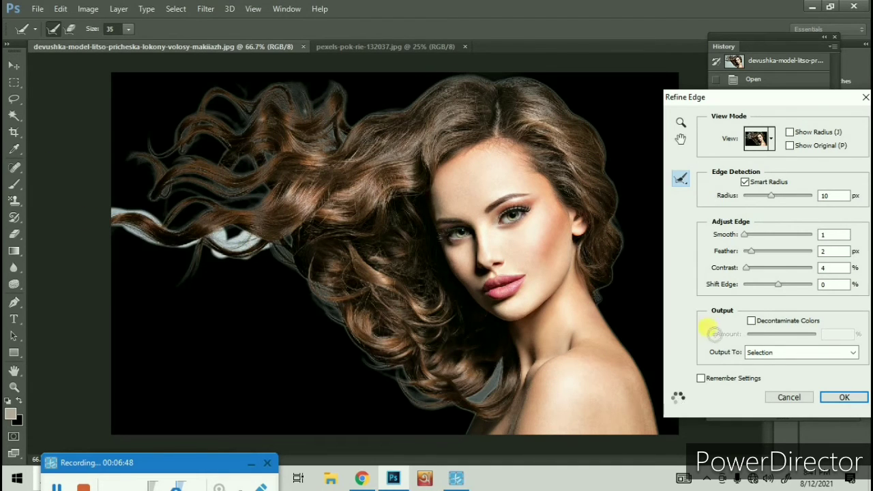
- Apply Refine Edge with Decontaminate Colors, outputting a new layer with layer mask
left_click(751, 321)
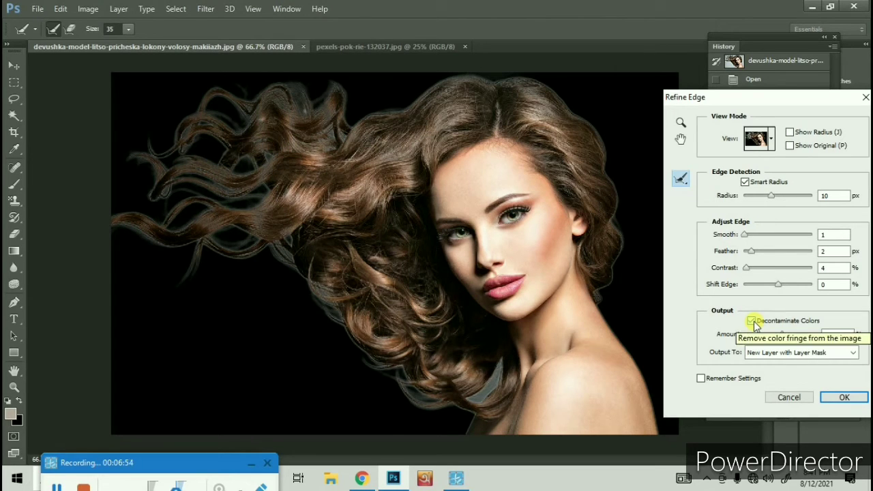
left_click(844, 398)
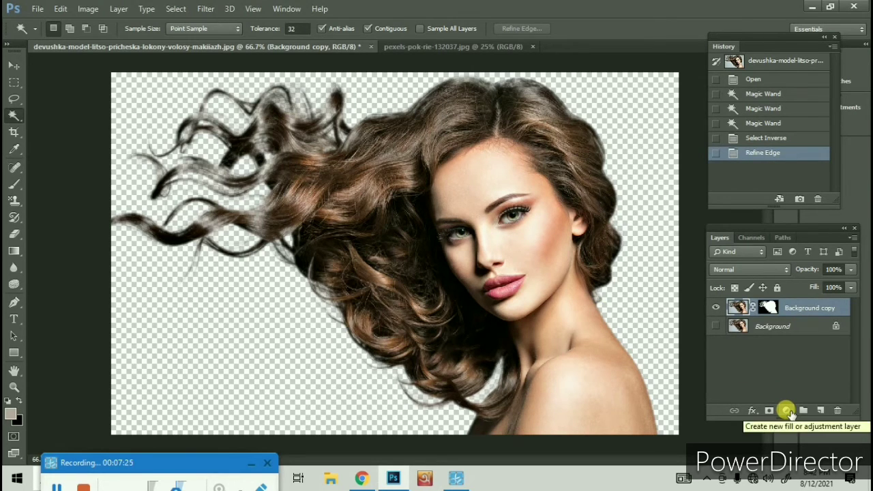
- Add a Solid Color fill layer in cyan #2fb5d7
left_click(788, 411)
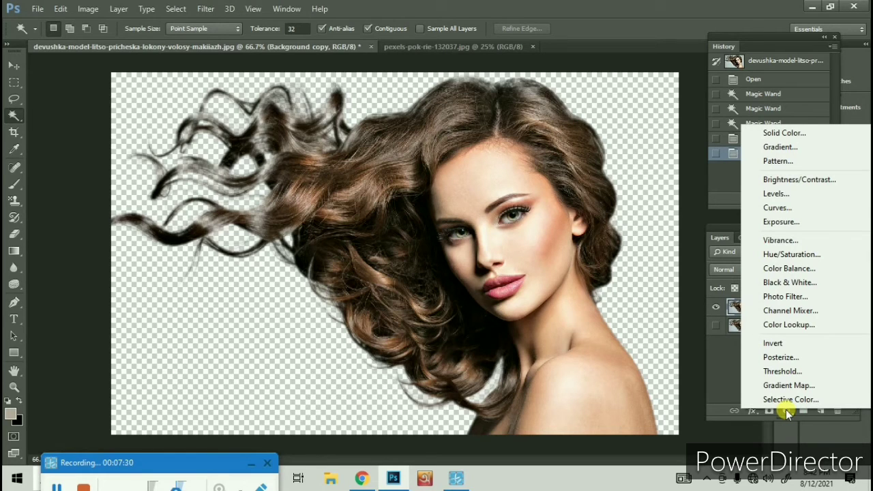
left_click(844, 134)
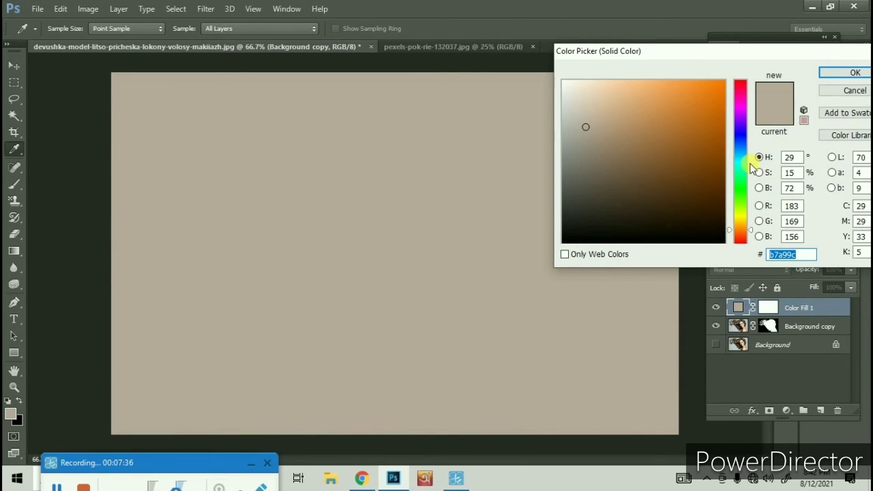
left_click(740, 156)
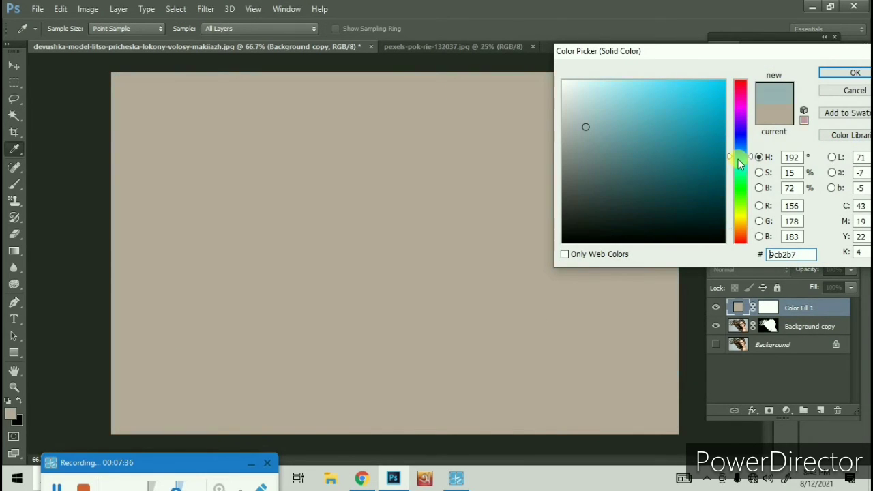
left_click(689, 106)
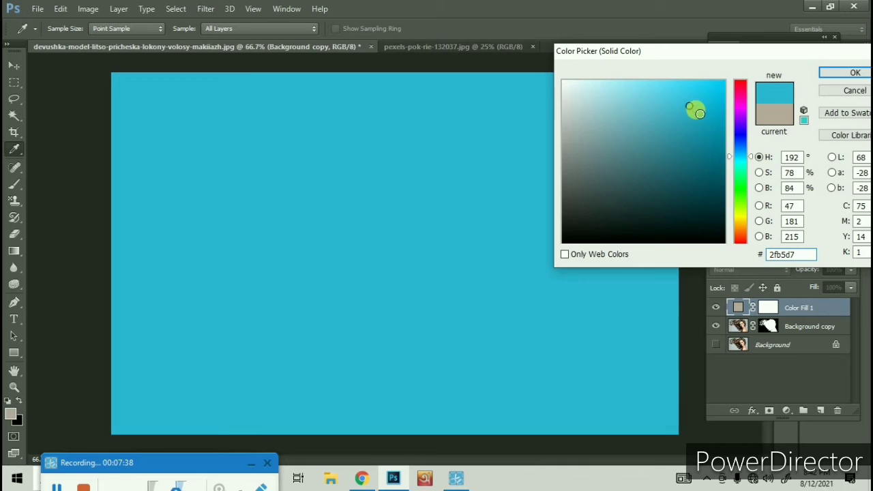
left_click(844, 75)
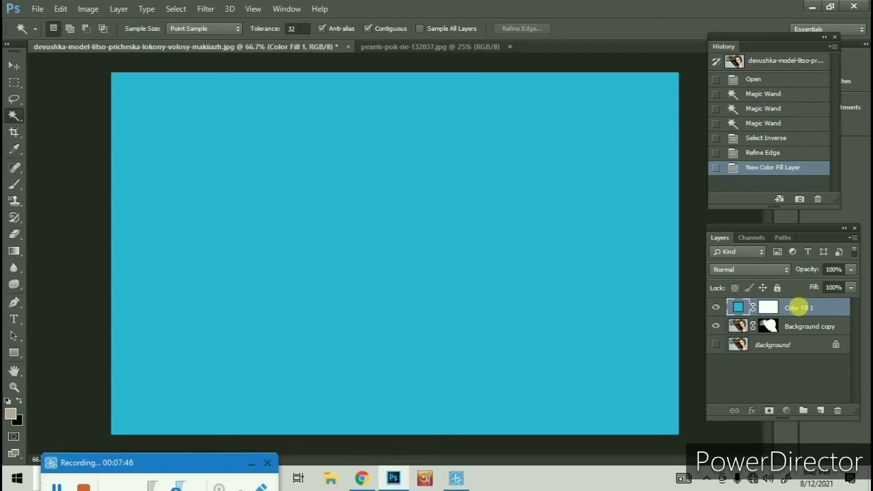
- Move Color Fill 1 beneath Background copy and recolour it a lighter turquoise
left_click_drag(803, 309, 809, 336)
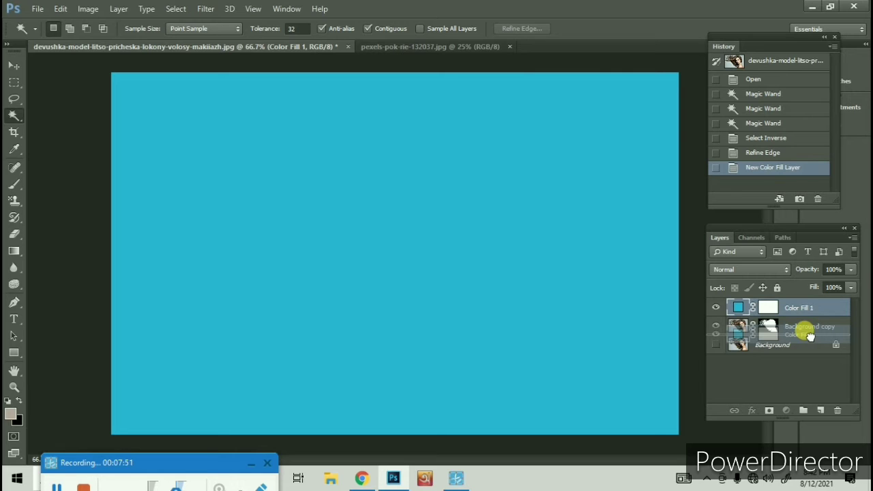
left_click_drag(810, 336, 811, 336)
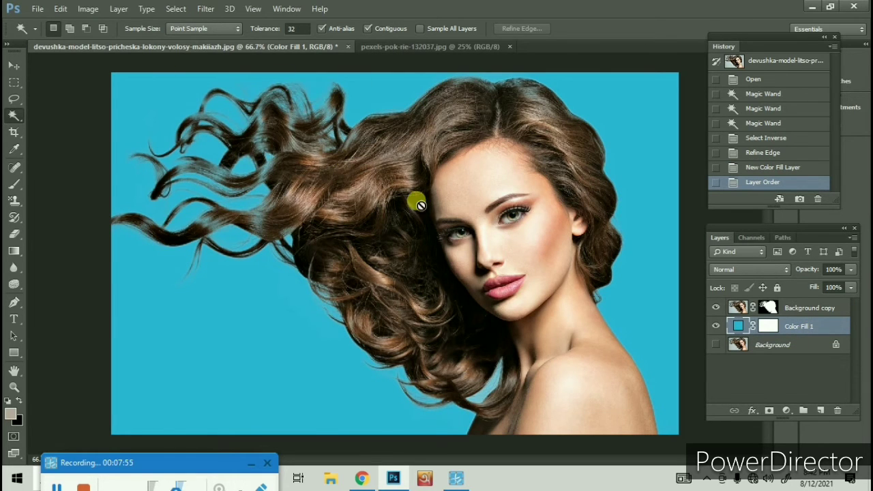
double_click(738, 327)
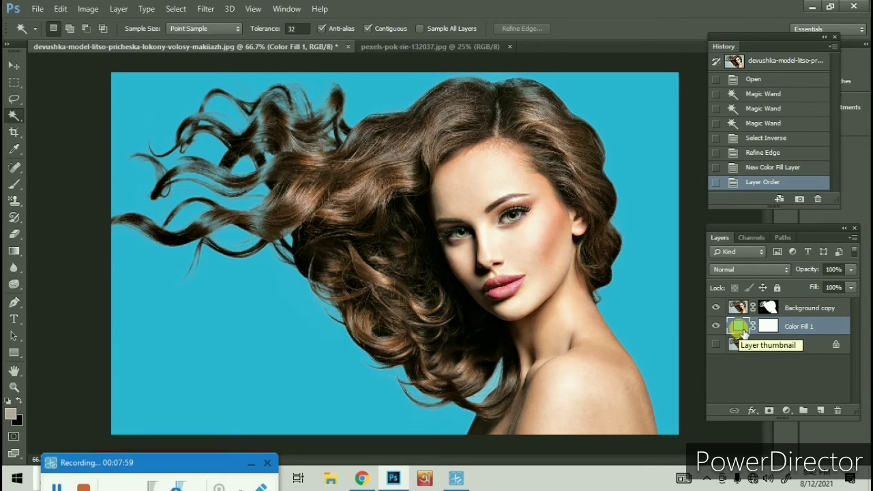
double_click(738, 327)
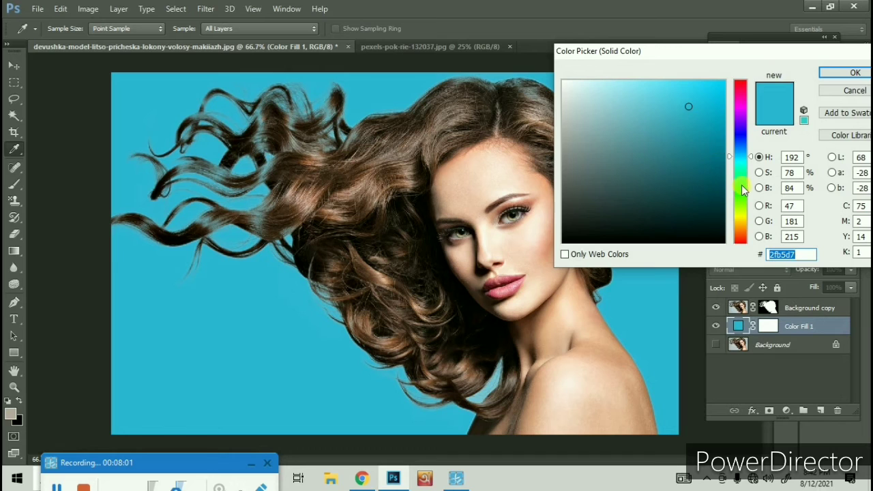
left_click(741, 185)
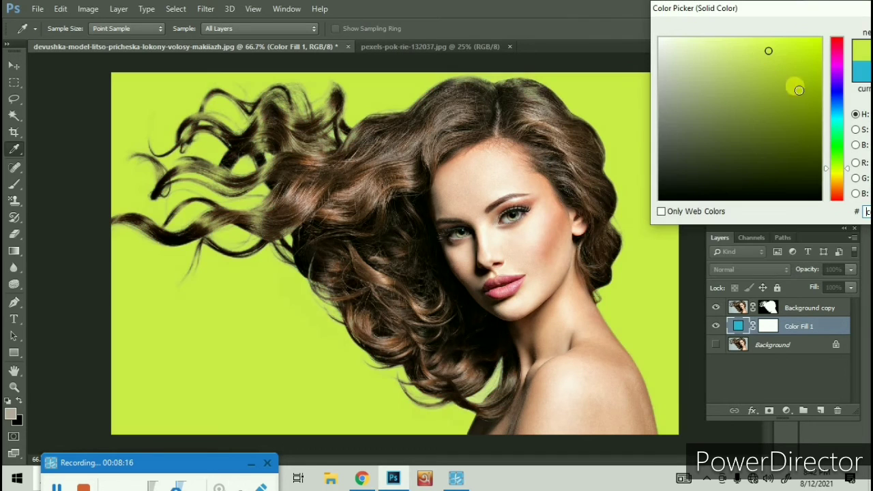
mouse_move(833, 97)
left_mouse_down()
mouse_move(840, 161)
mouse_move(836, 43)
mouse_move(840, 116)
left_mouse_up()
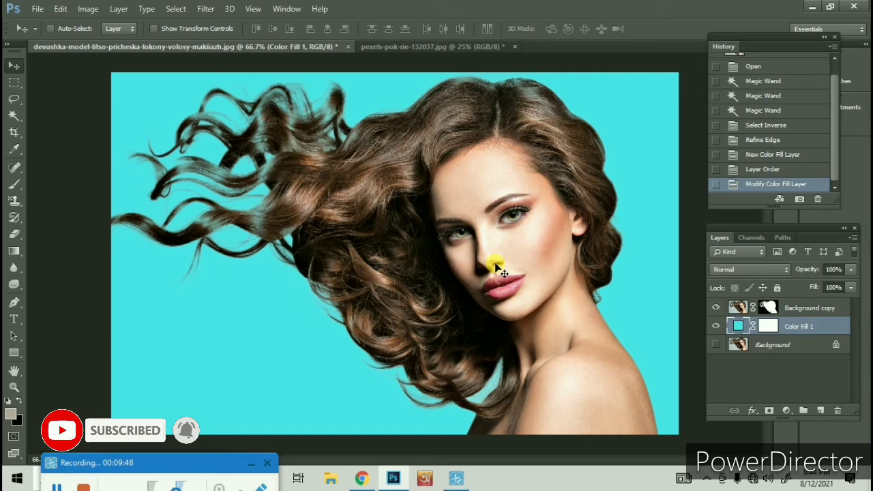
- Revert History to the Refine Edge state and drag the cutout woman into the pier photo
left_click(780, 142)
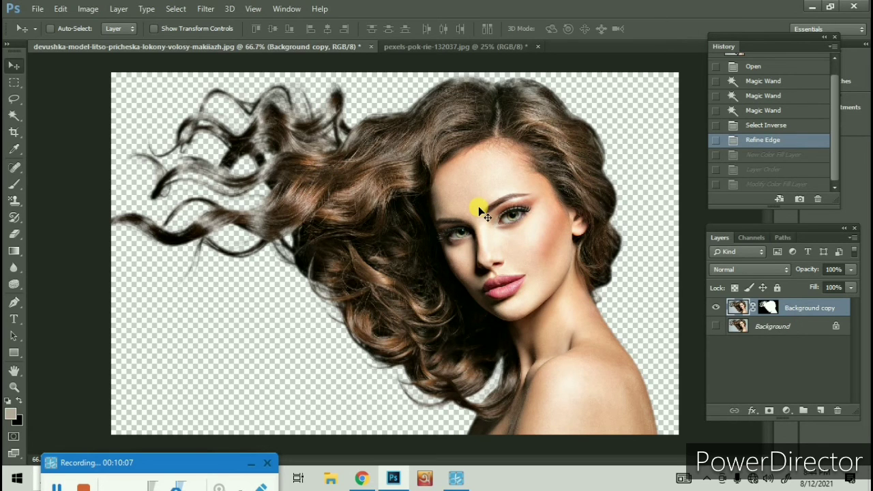
mouse_move(478, 206)
left_mouse_down()
mouse_move(490, 53)
mouse_move(416, 285)
left_mouse_up()
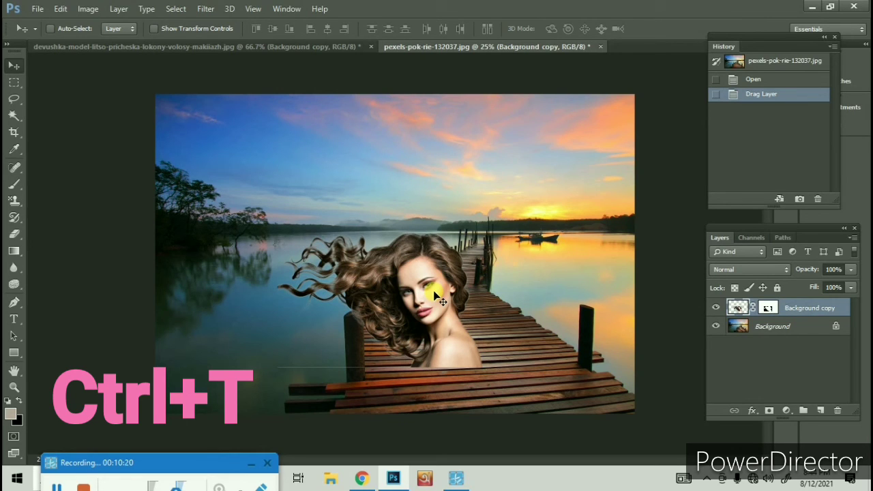
- Free-transform the woman to about 131% and move her left over the pier
key("ctrl+t")
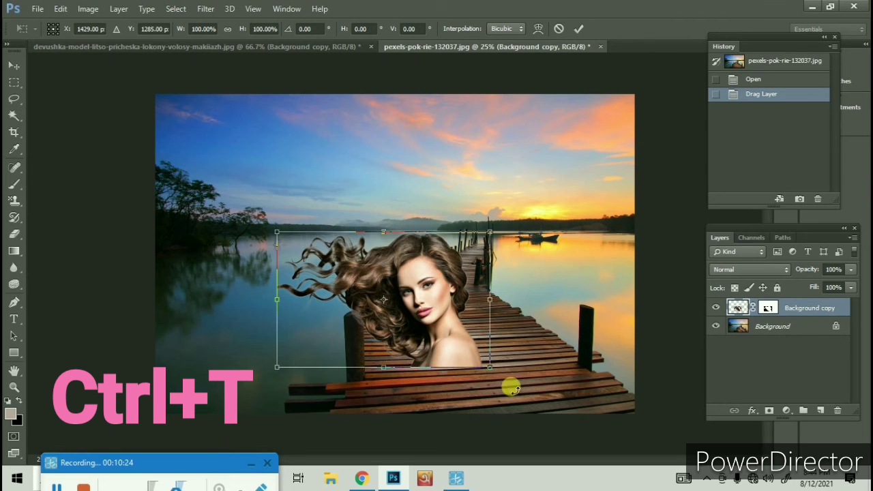
left_click_drag(489, 368, 542, 406)
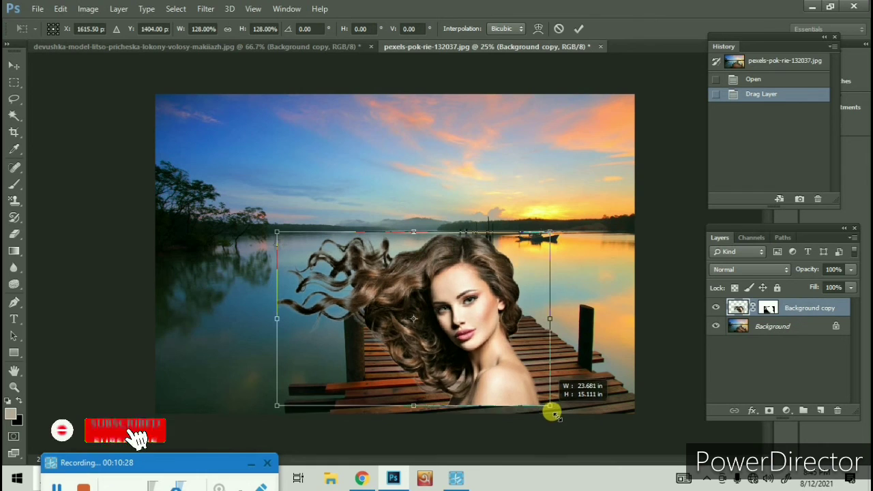
left_click_drag(542, 406, 556, 410)
left_click_drag(476, 383, 444, 386)
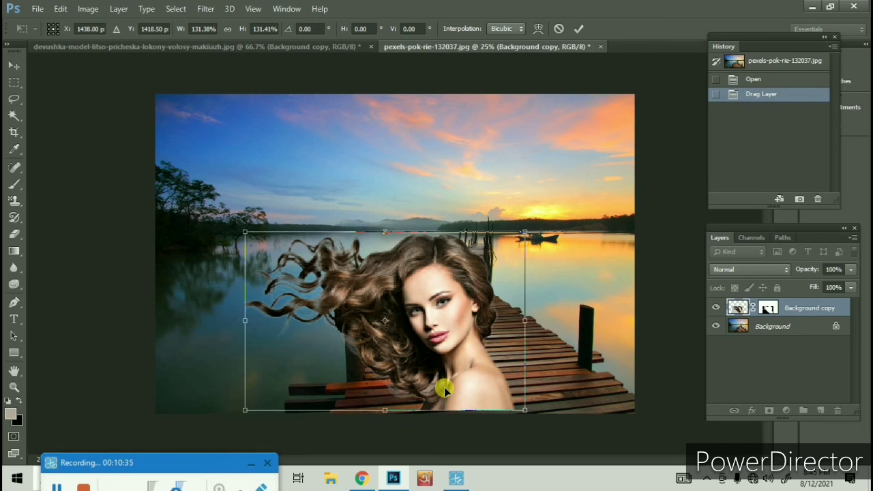
key("Return")
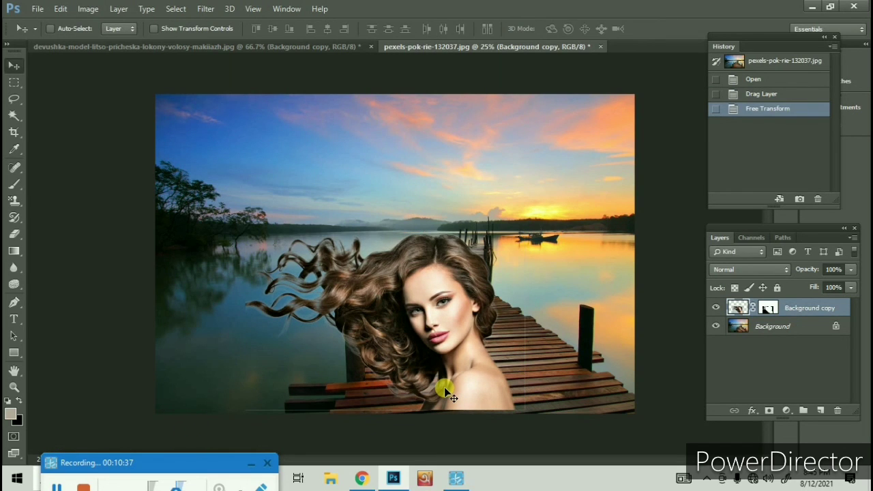